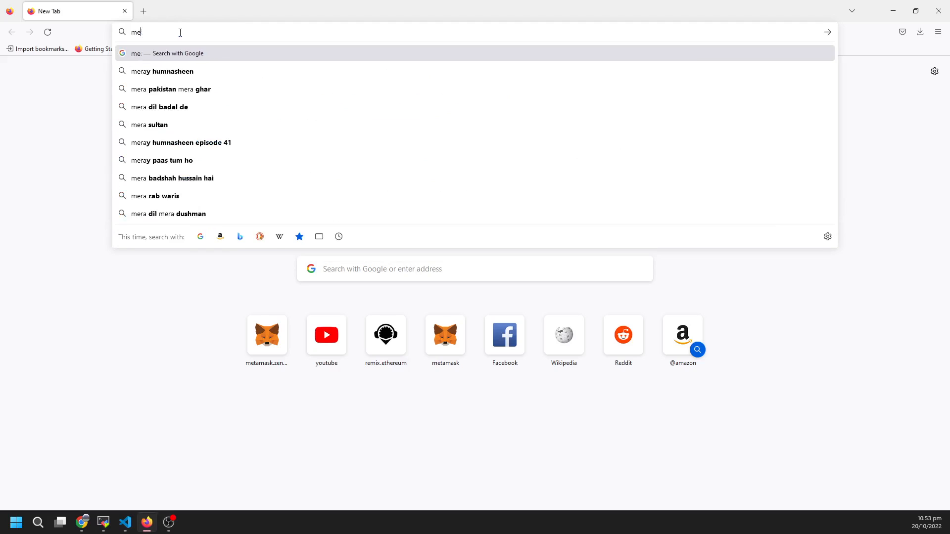
- Search the web for "metamask download" and open the official download page on metamask.io
type("tamask")
key("Delete")
type("download")
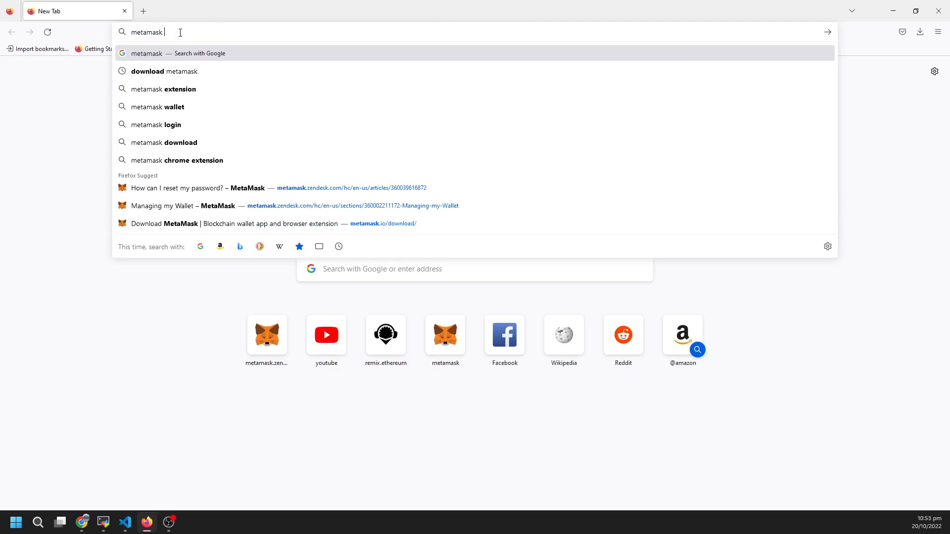
key("Return")
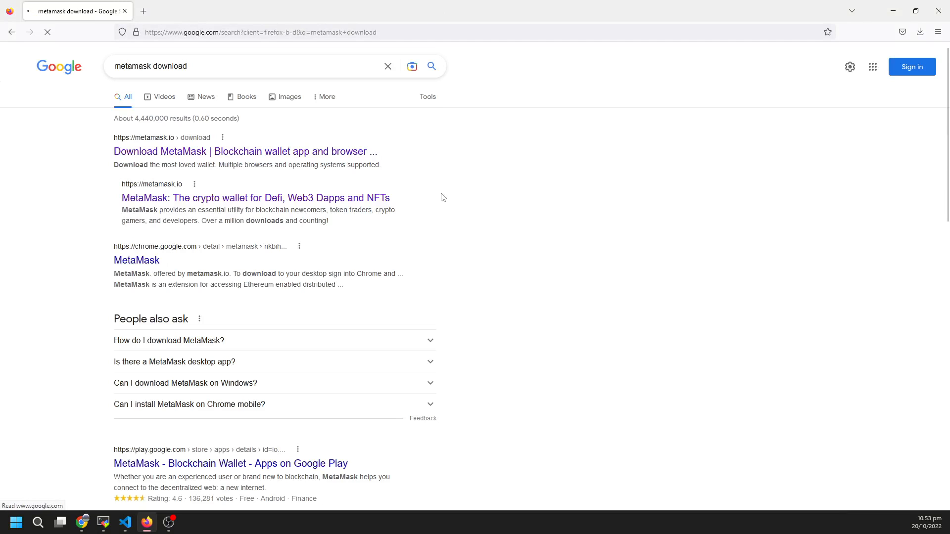
left_click(181, 154)
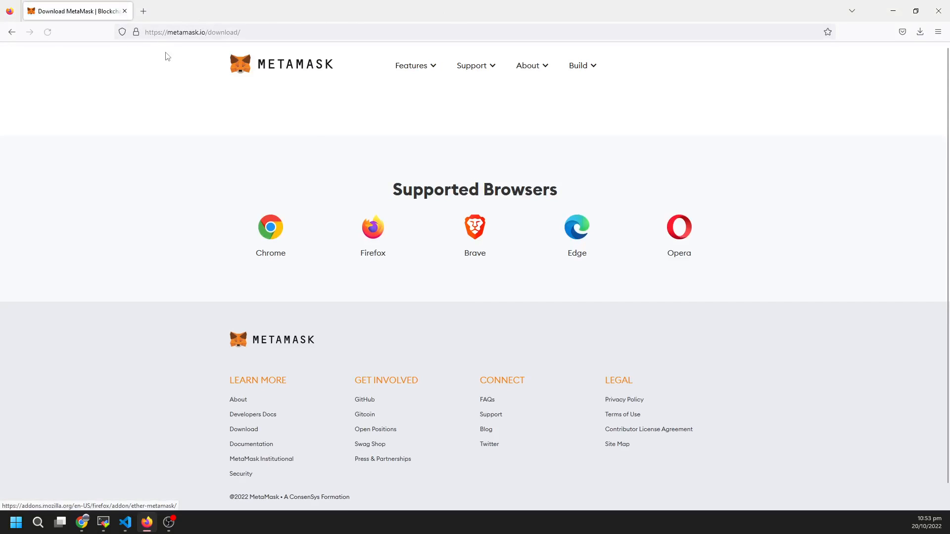
left_click_drag(168, 32, 205, 34)
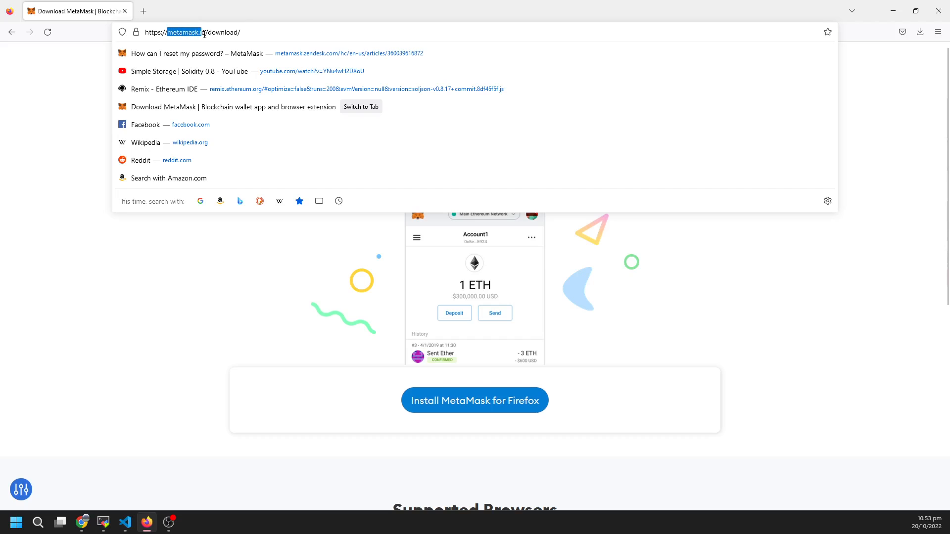
left_click(160, 283)
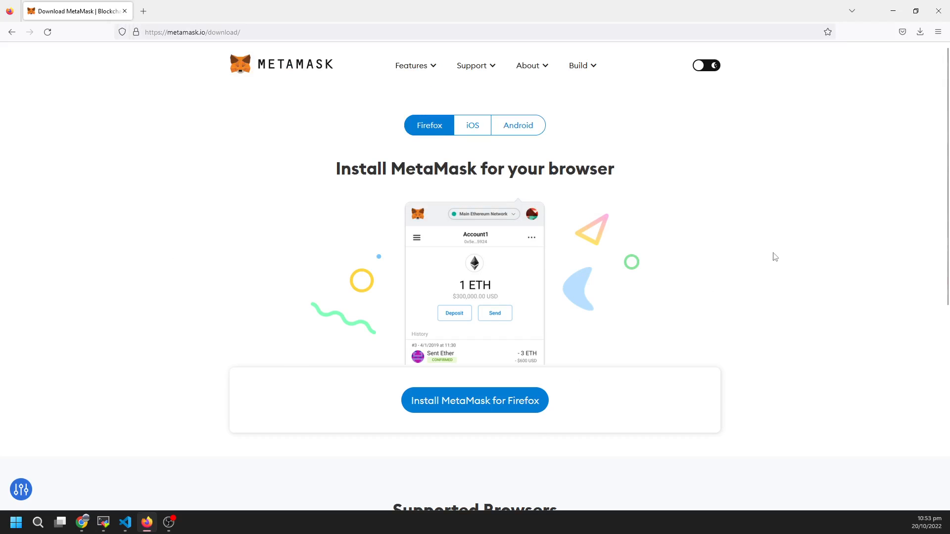
- Install the MetaMask extension for Firefox from its add-ons page, granting the requested permissions without enabling it in private windows
scroll(948, 287, "down", 1)
left_click_drag(948, 287, 948, 341)
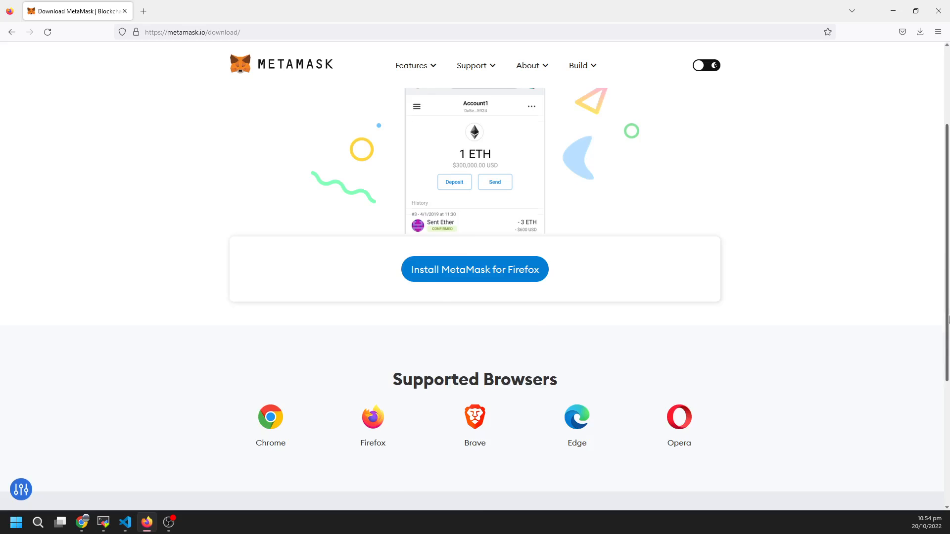
scroll(772, 246, "up", 3)
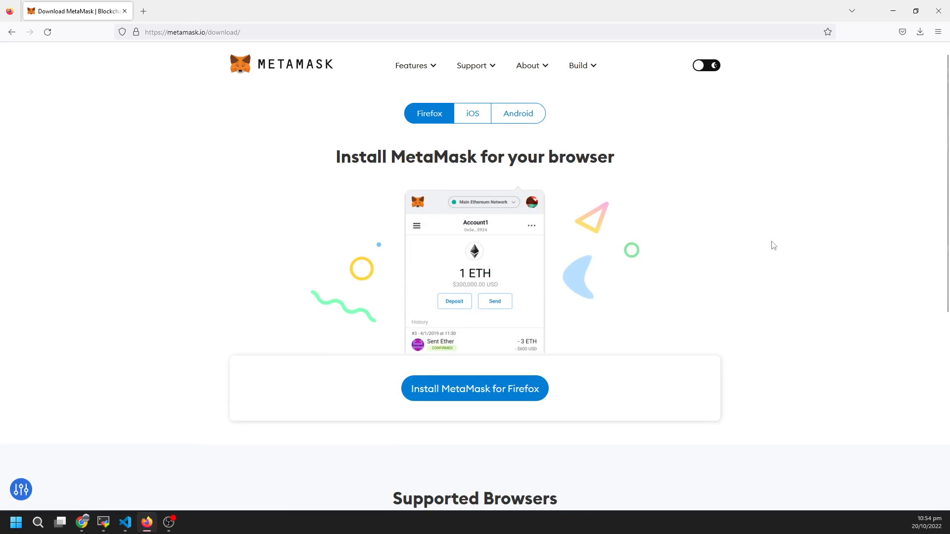
left_click(451, 392)
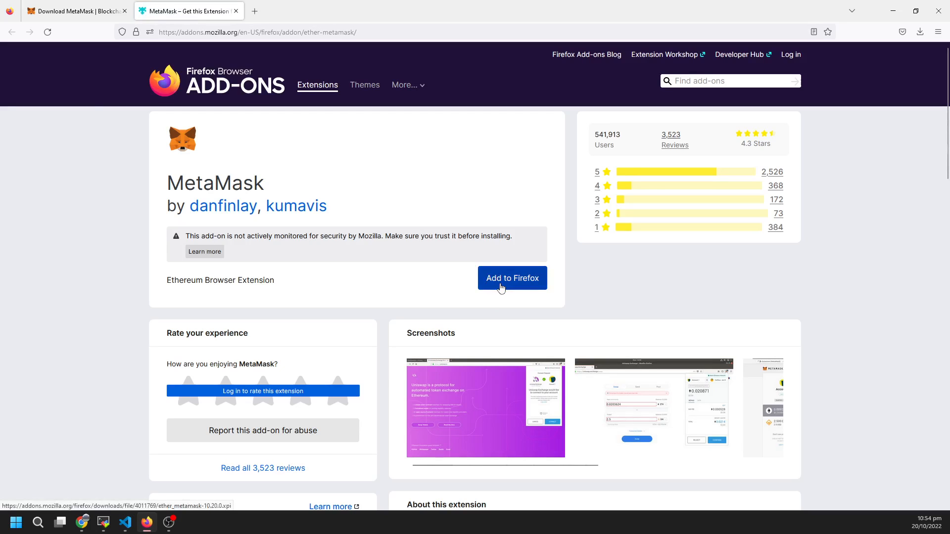
left_click(501, 288)
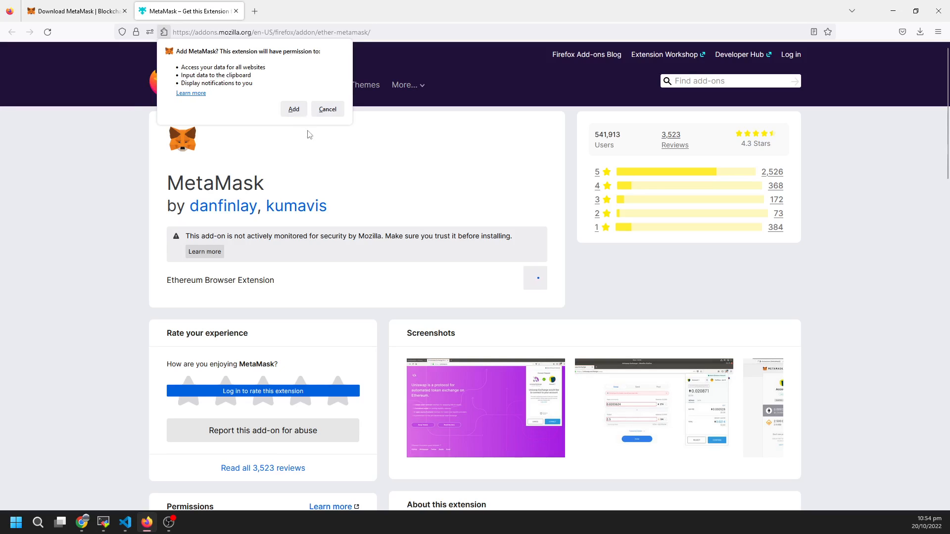
left_click(295, 109)
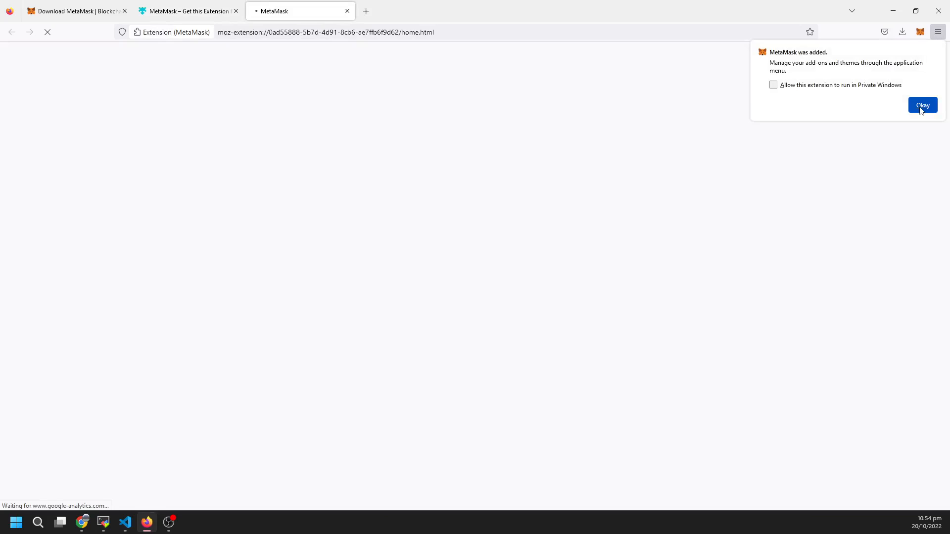
left_click(922, 107)
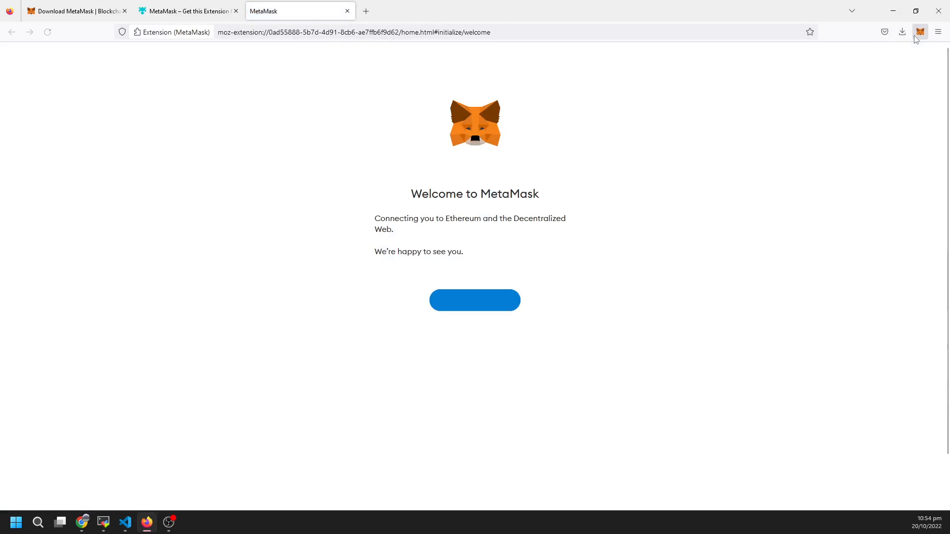
left_click(917, 34)
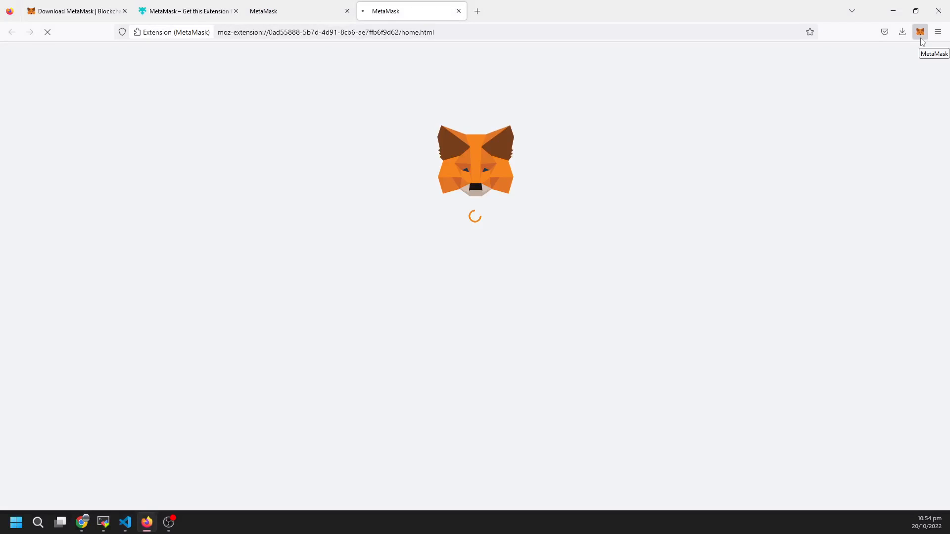
left_click(288, 14)
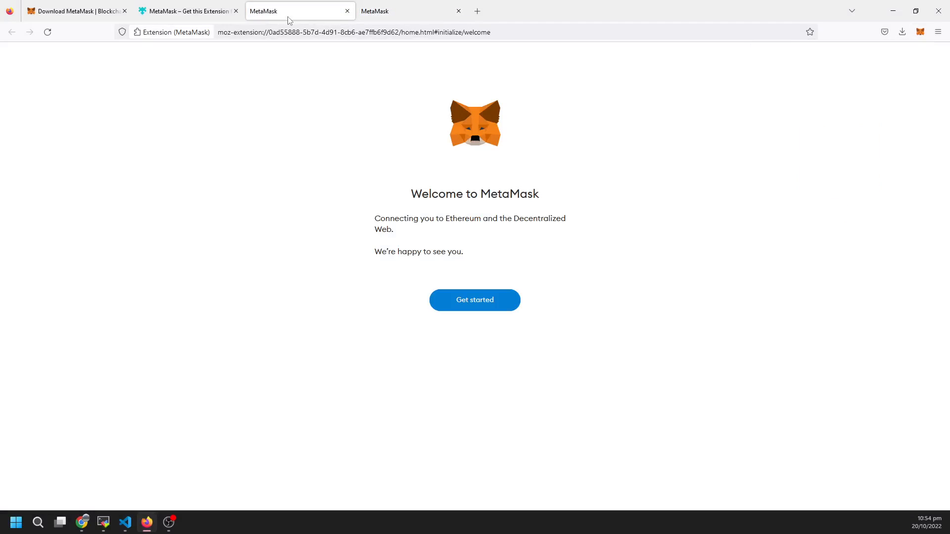
left_click(451, 12)
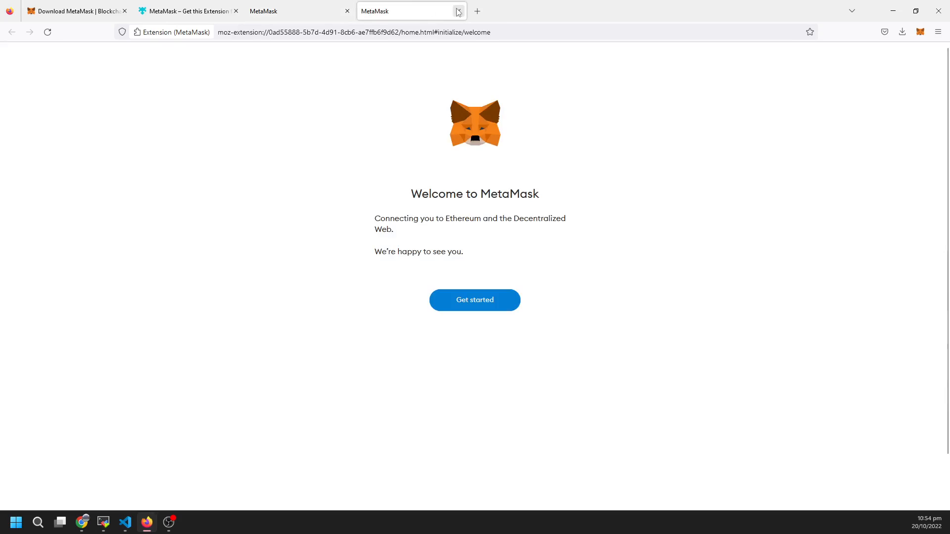
left_click(459, 11)
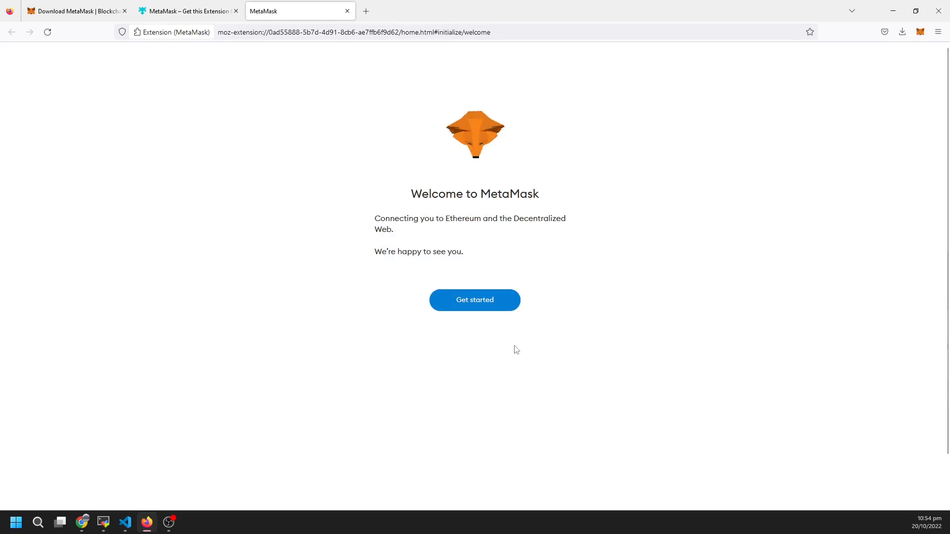
- Start the MetaMask setup and decline sharing usage data
left_click(478, 302)
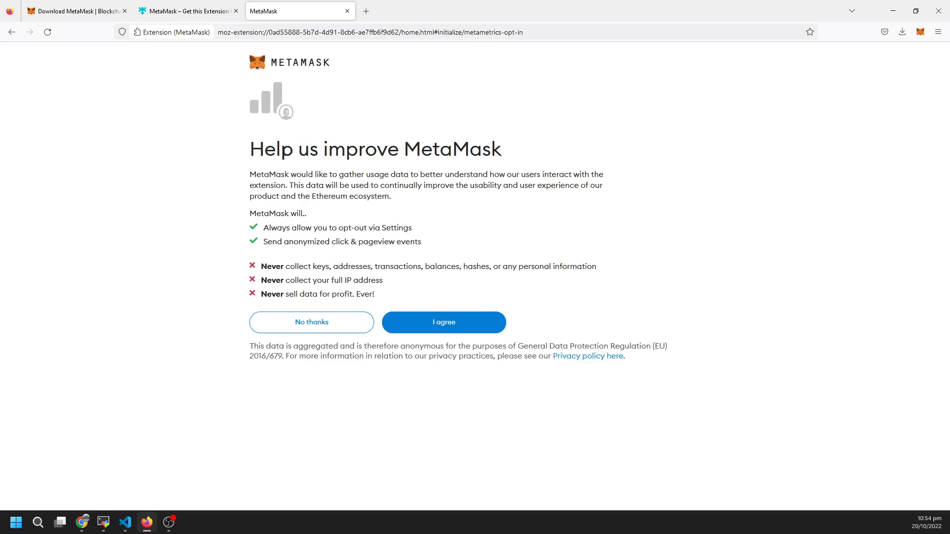
left_click_drag(281, 148, 541, 158)
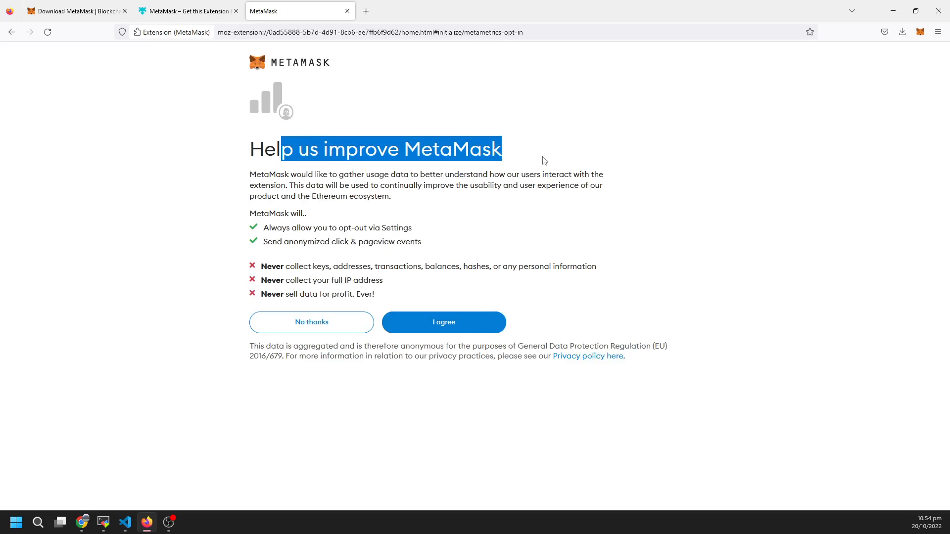
left_click(521, 204)
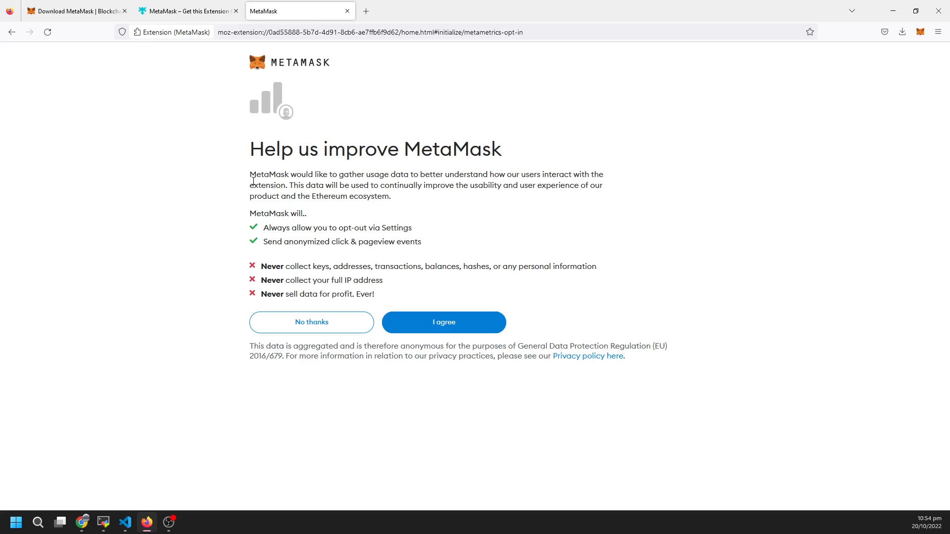
left_click_drag(253, 183, 299, 197)
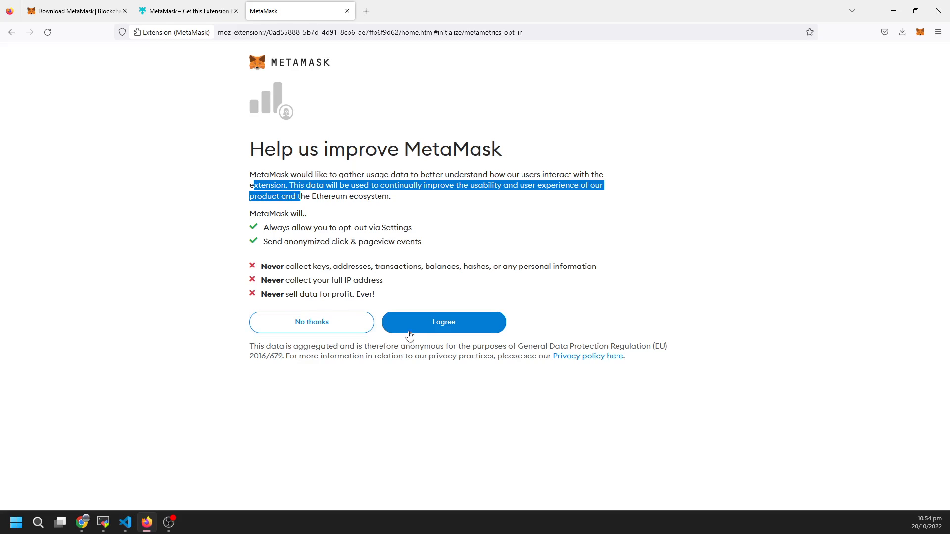
left_click(303, 327)
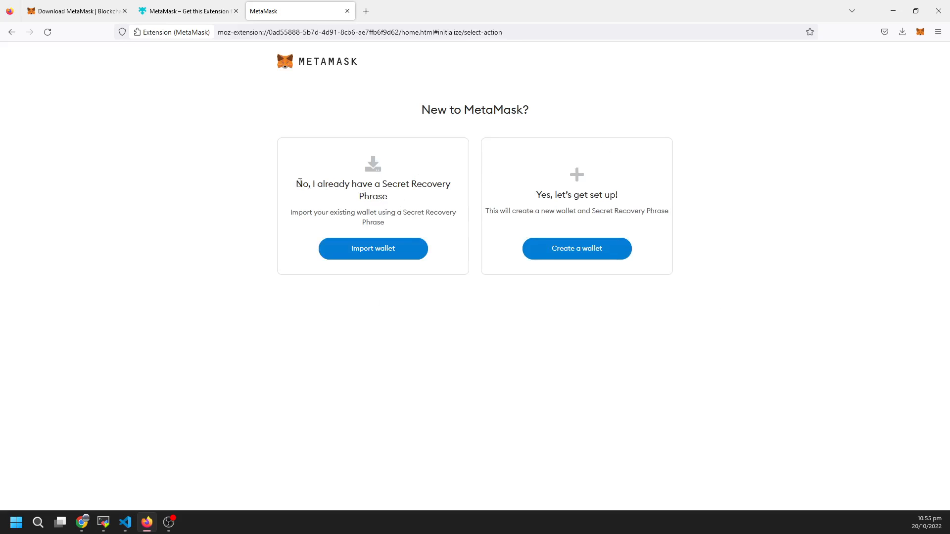
- Choose to create a new wallet instead of importing one with an existing Secret Recovery Phrase
left_click_drag(299, 183, 451, 197)
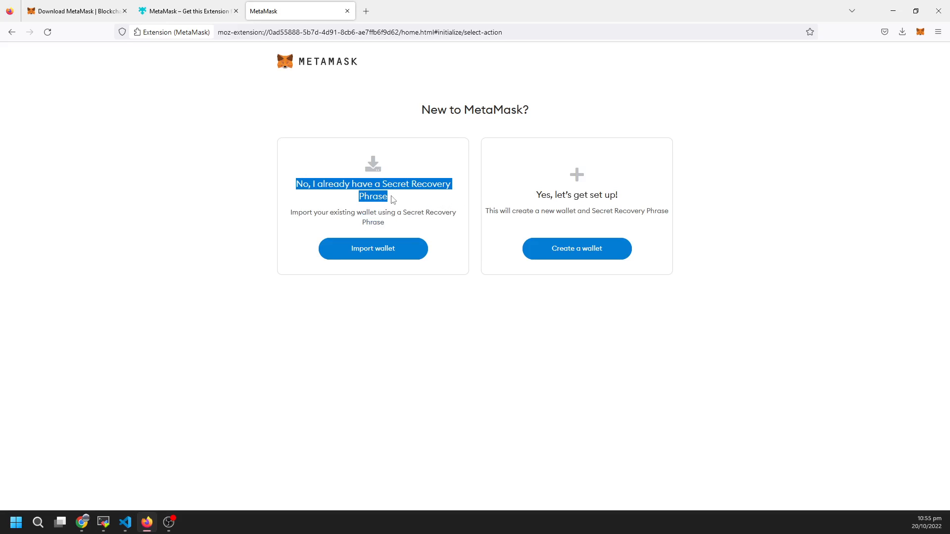
left_click(330, 190)
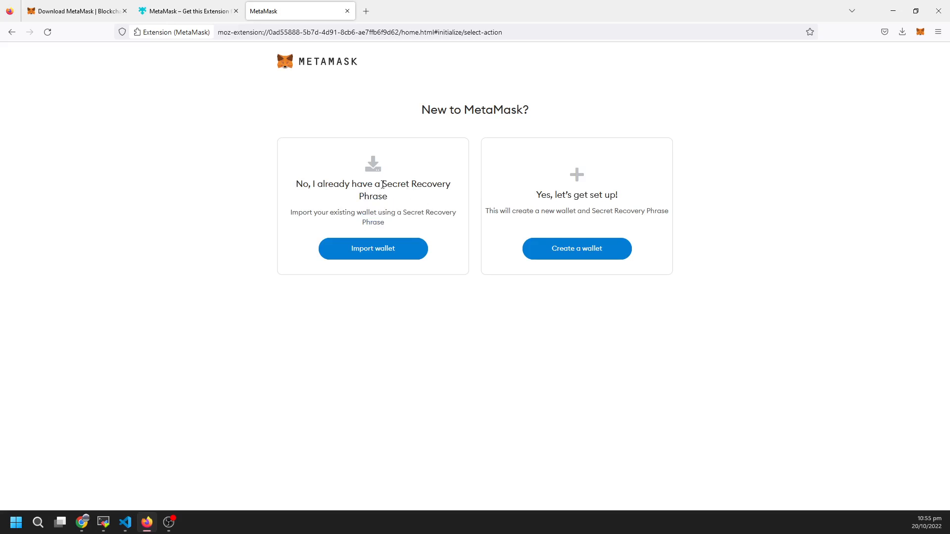
mouse_move(385, 185)
left_mouse_down()
mouse_move(486, 206)
mouse_move(395, 196)
left_mouse_up()
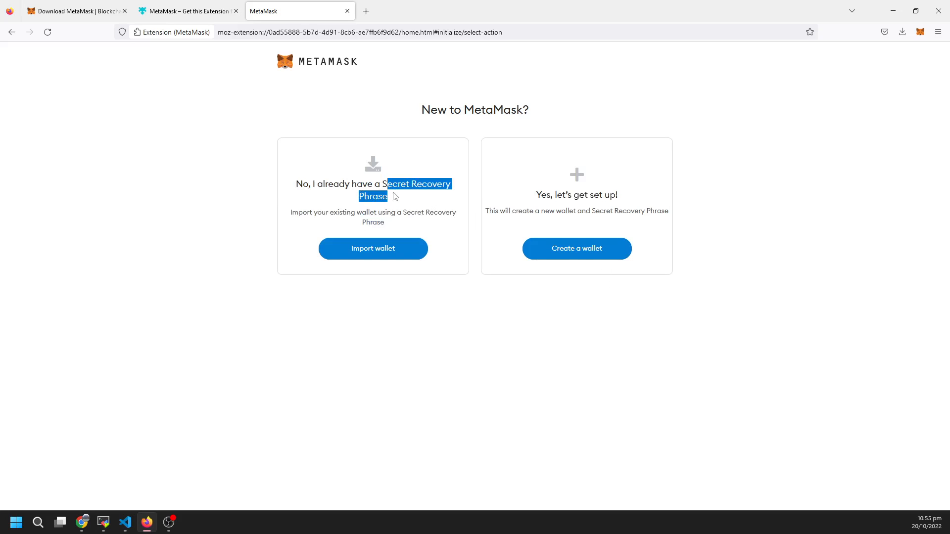
left_click(697, 285)
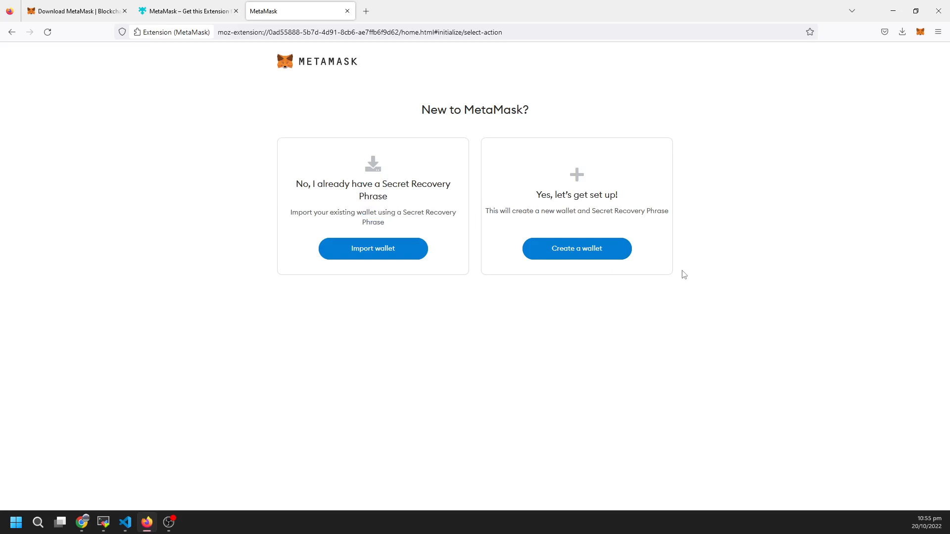
left_click(567, 253)
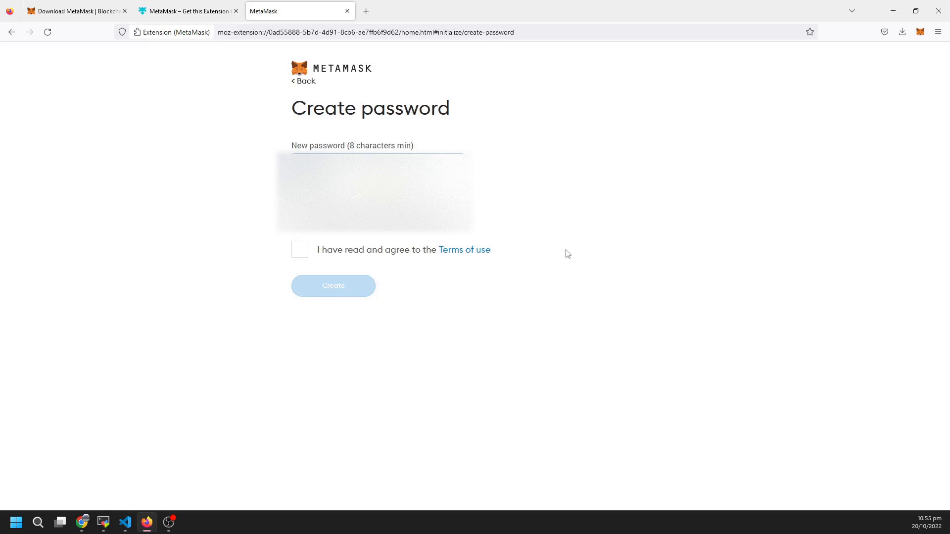
- Fill in the new wallet password and its confirmation, agree to the Terms of use, and create the wallet
left_click(367, 185)
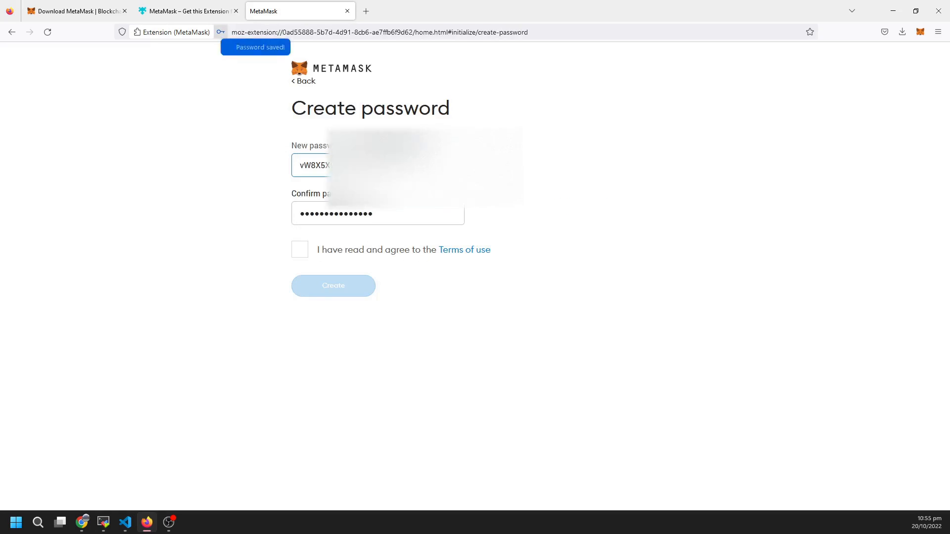
left_click(302, 249)
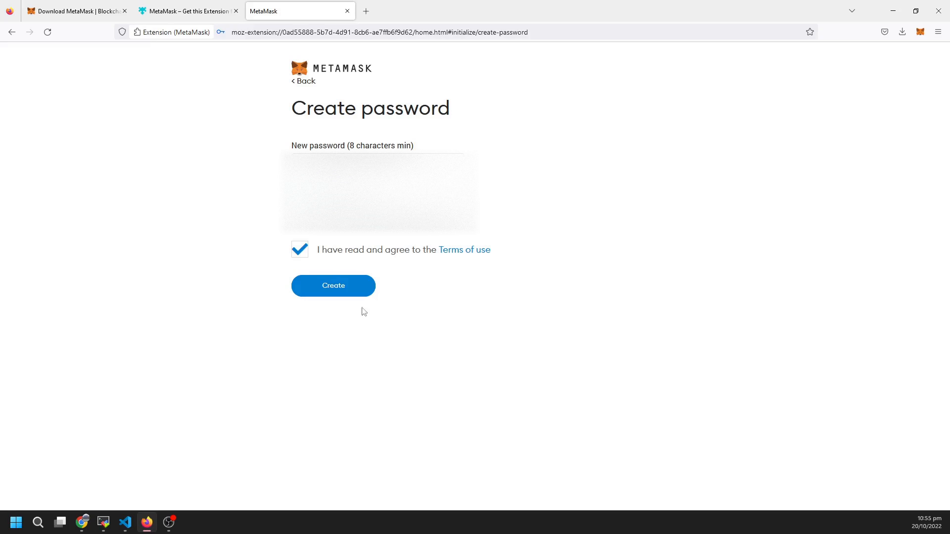
left_click(334, 292)
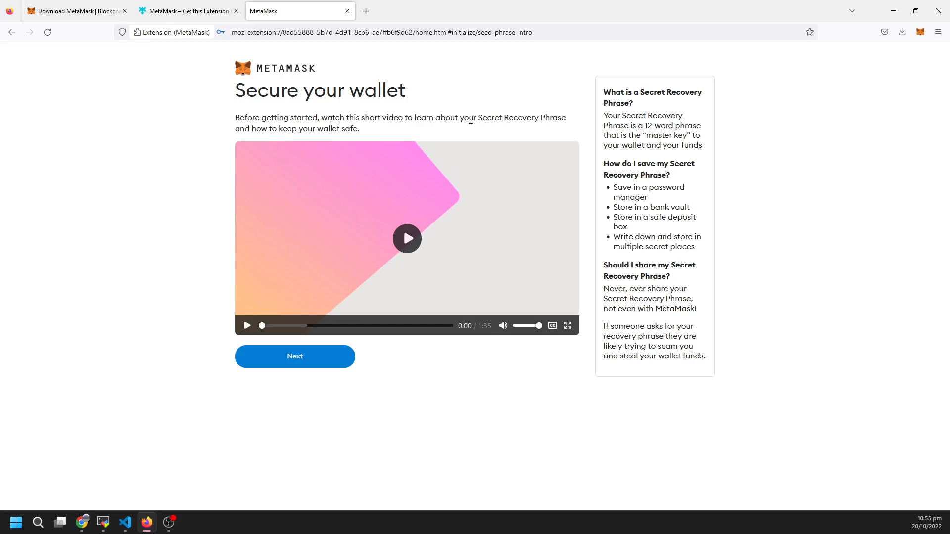
- Review the introduction on securing the wallet and continue to the Secret Recovery Phrase page without playing the video
left_click_drag(476, 117, 583, 124)
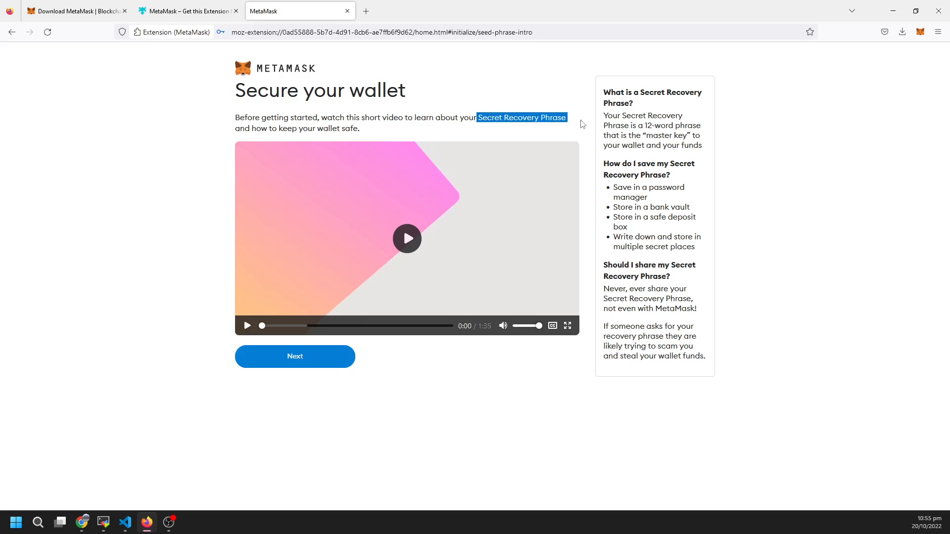
left_click_drag(268, 129, 394, 127)
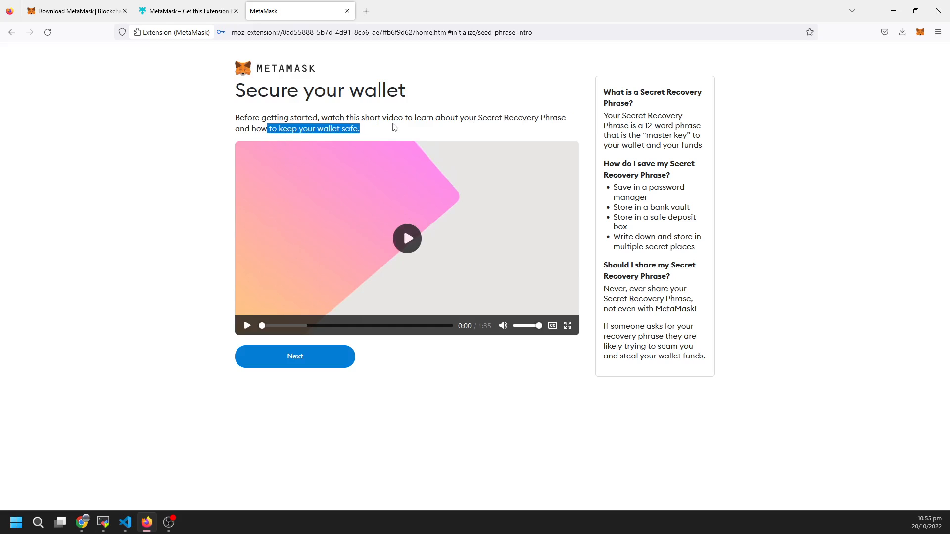
left_click(393, 124)
double_click(395, 125)
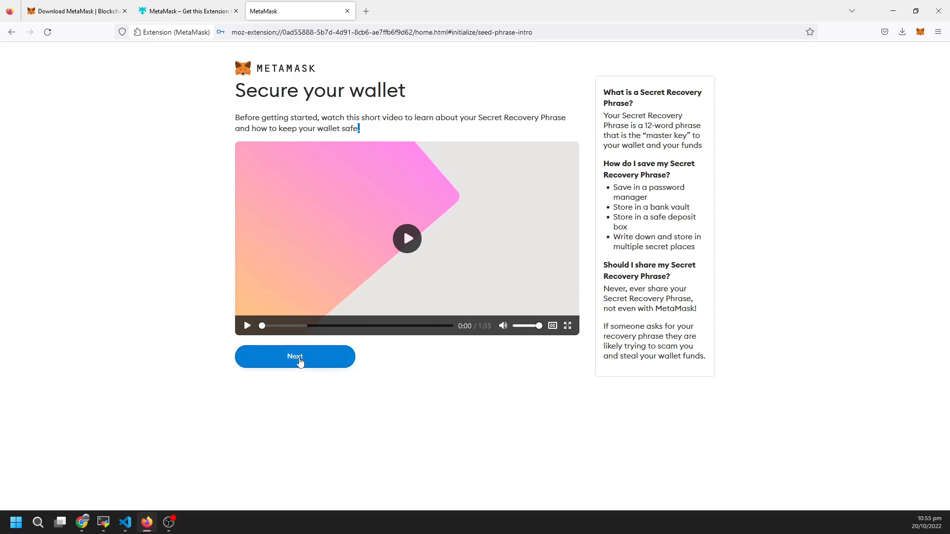
left_click(300, 362)
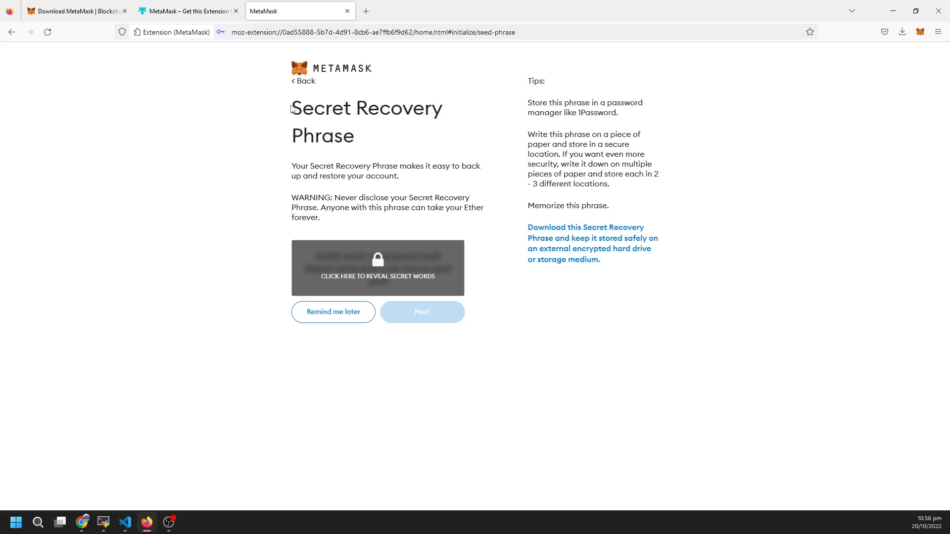
- Read the explanation of the Secret Recovery Phrase and the warning about never disclosing it
left_click_drag(291, 109, 395, 132)
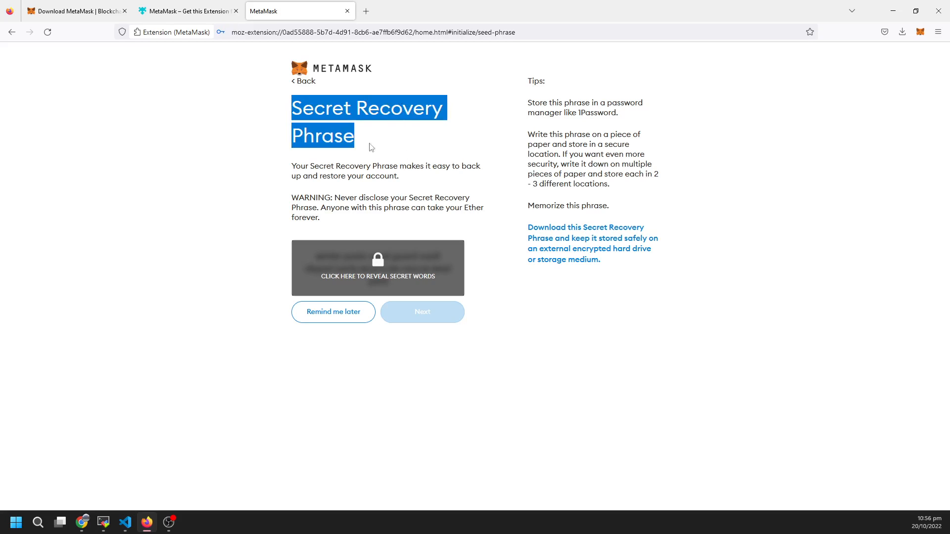
left_click_drag(305, 167, 490, 177)
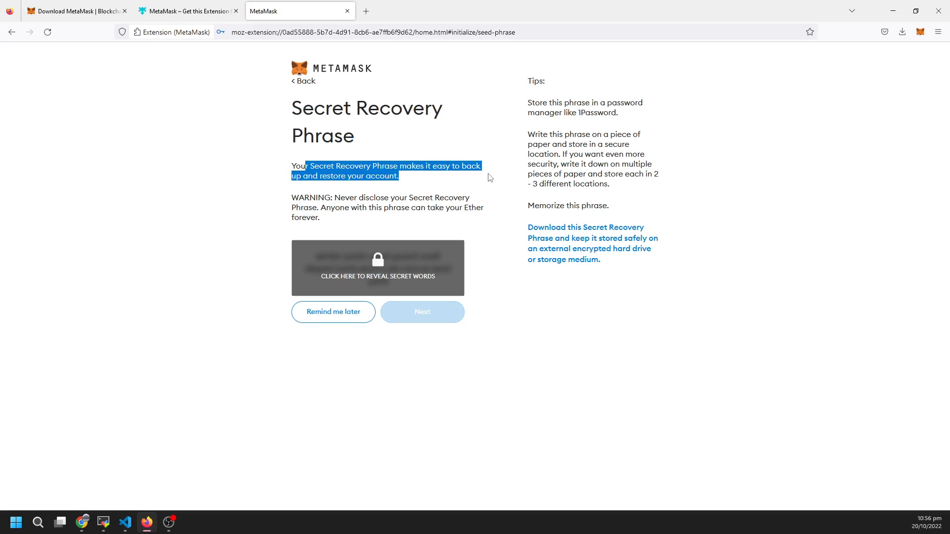
triple_click(351, 178)
left_click(360, 197)
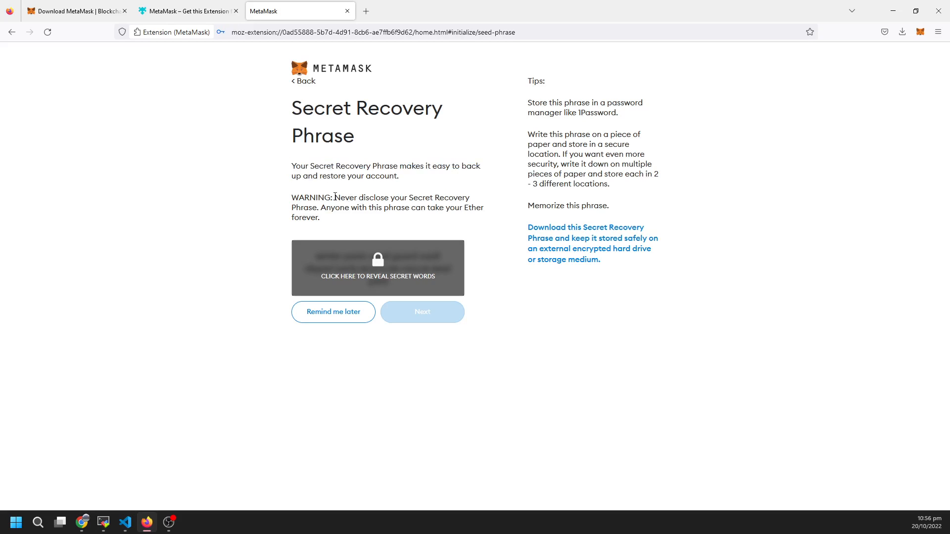
left_click_drag(335, 197, 469, 228)
left_click(428, 222)
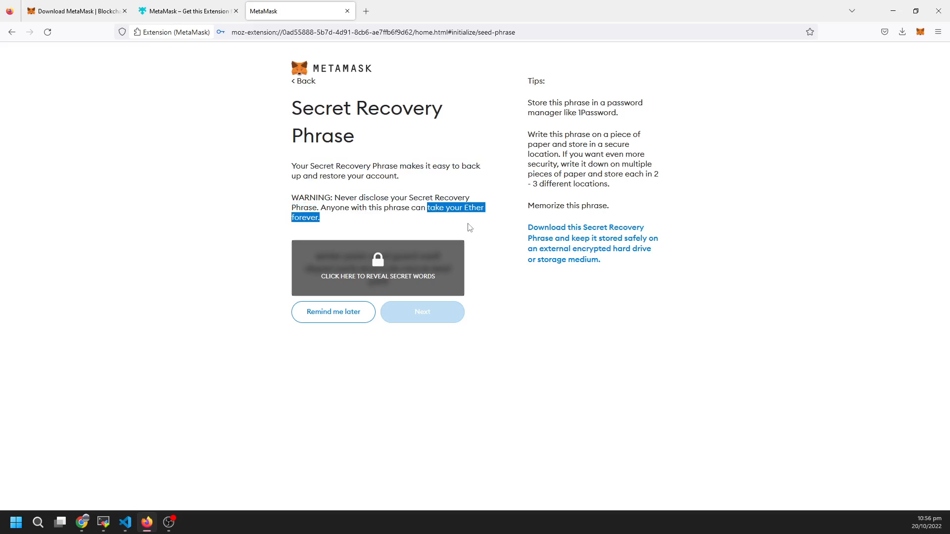
left_click(474, 230)
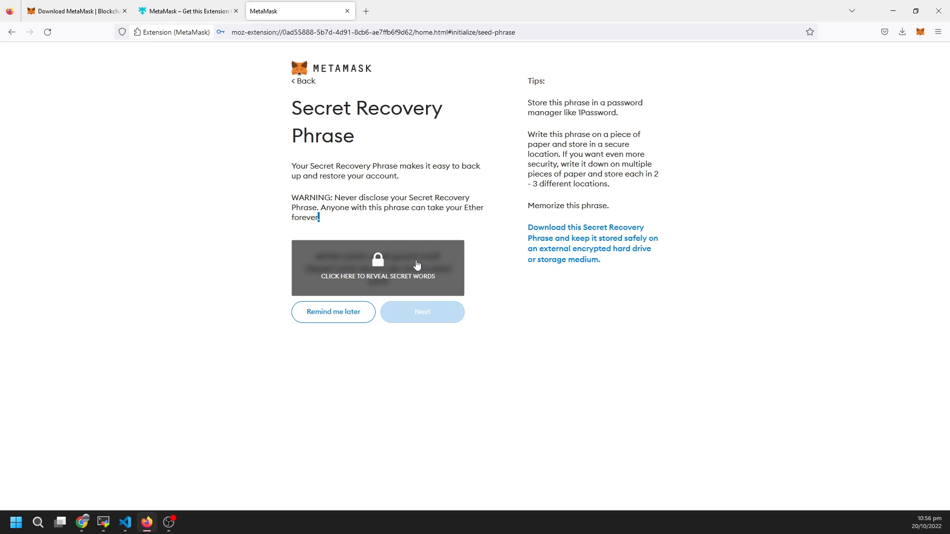
triple_click(357, 108)
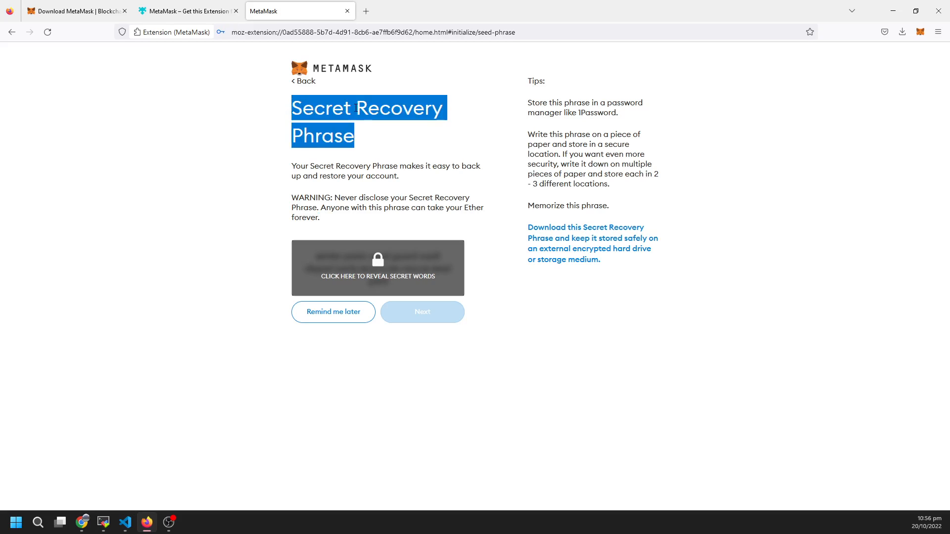
left_click(377, 149)
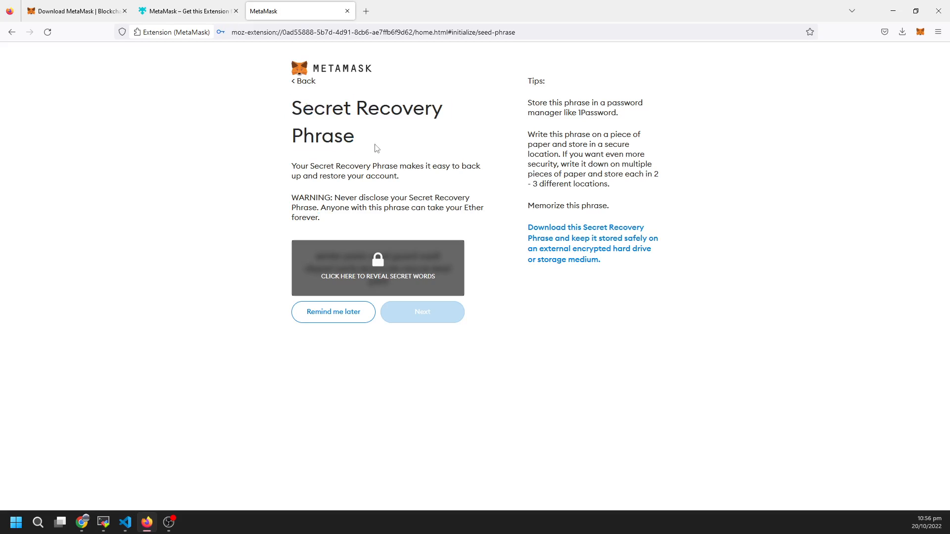
triple_click(350, 111)
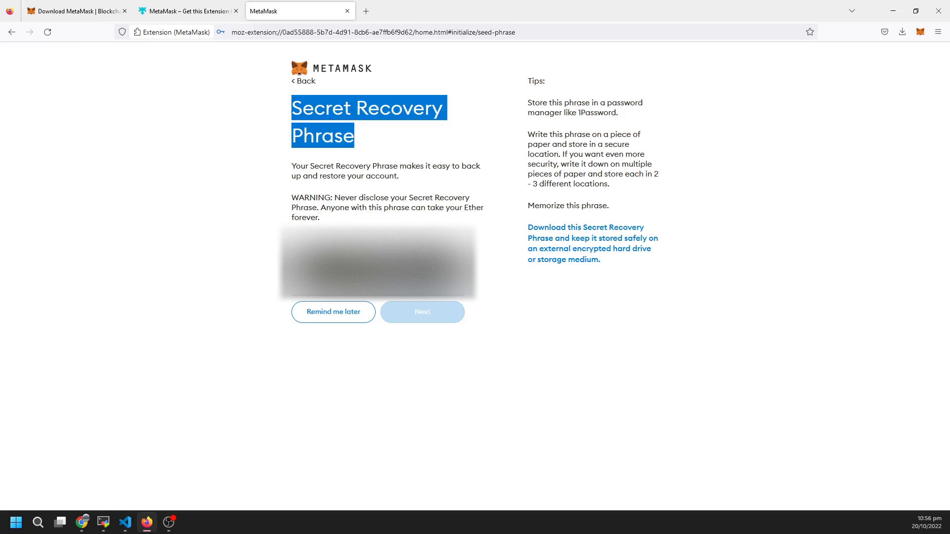
- Reveal the wallet's secret words and continue to the Secret Recovery Phrase confirmation page
left_click(378, 260)
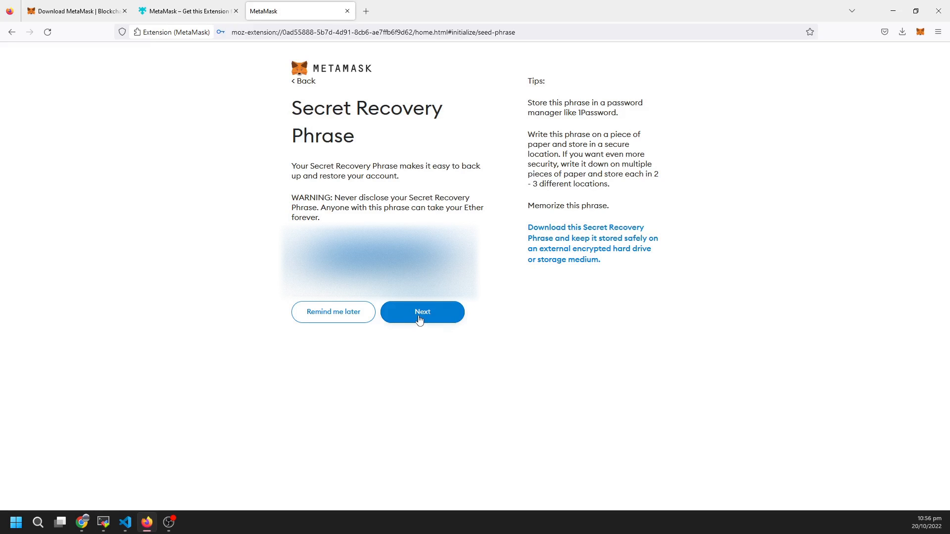
left_click(419, 318)
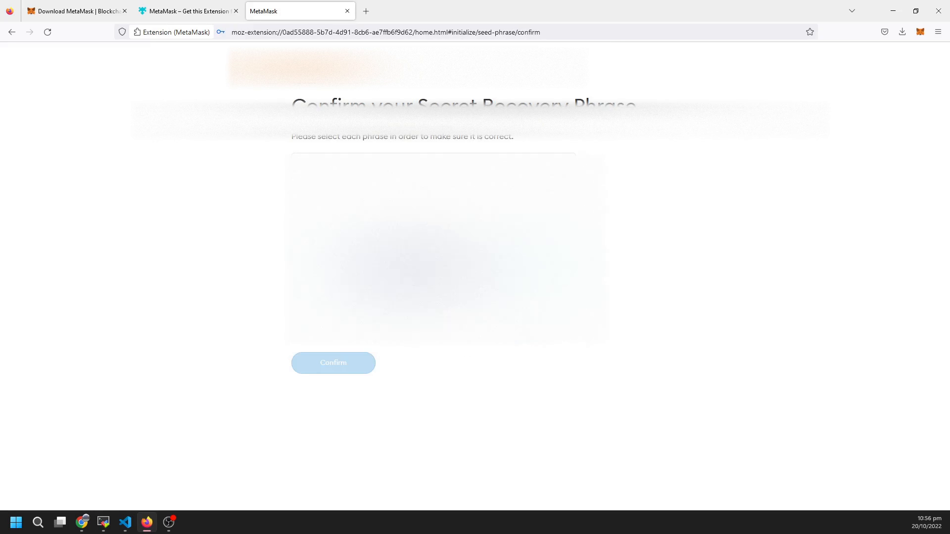
- Select the words of the Secret Recovery Phrase in the correct order and confirm the phrase
left_click(384, 32)
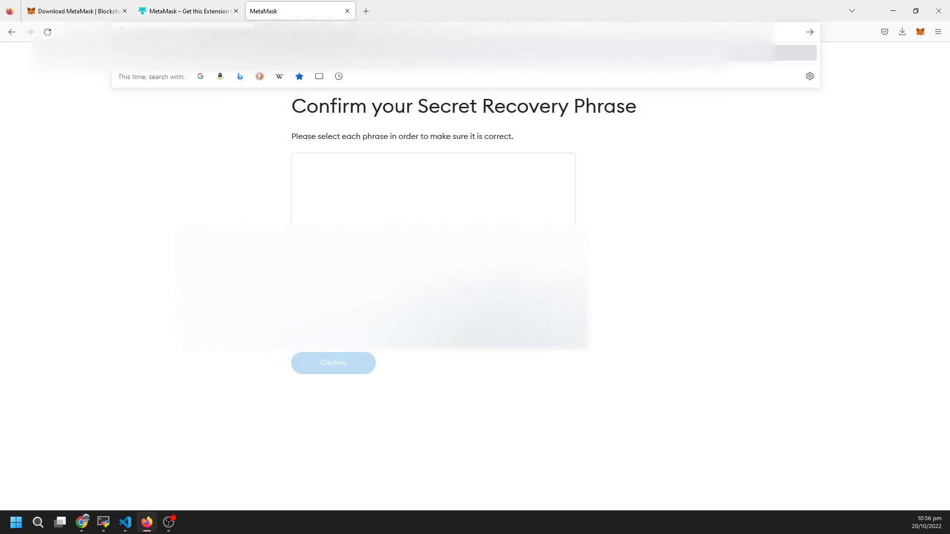
key("Return")
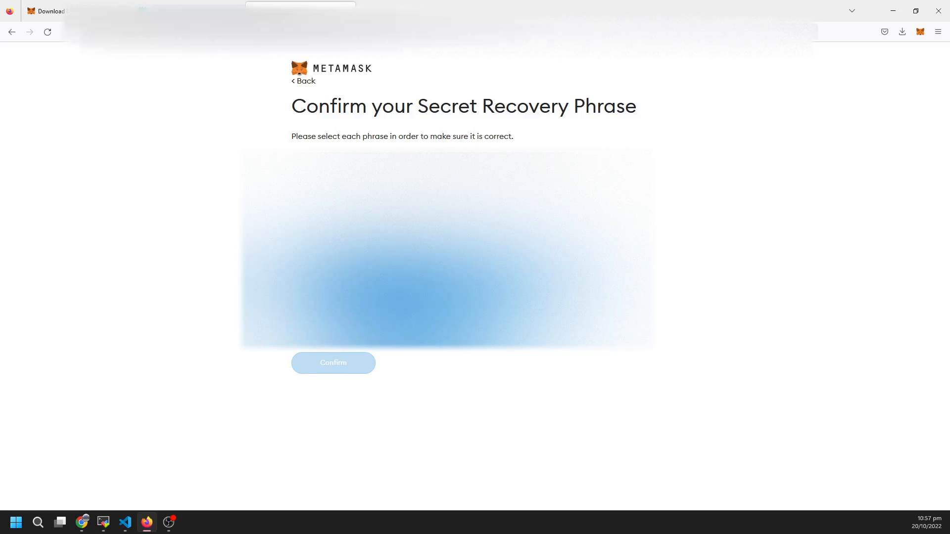
left_click(537, 314)
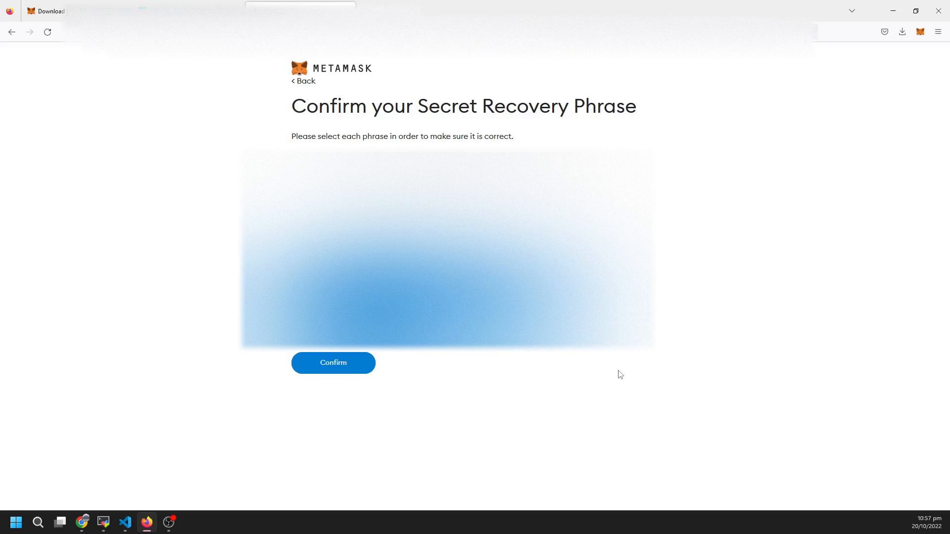
left_click(345, 371)
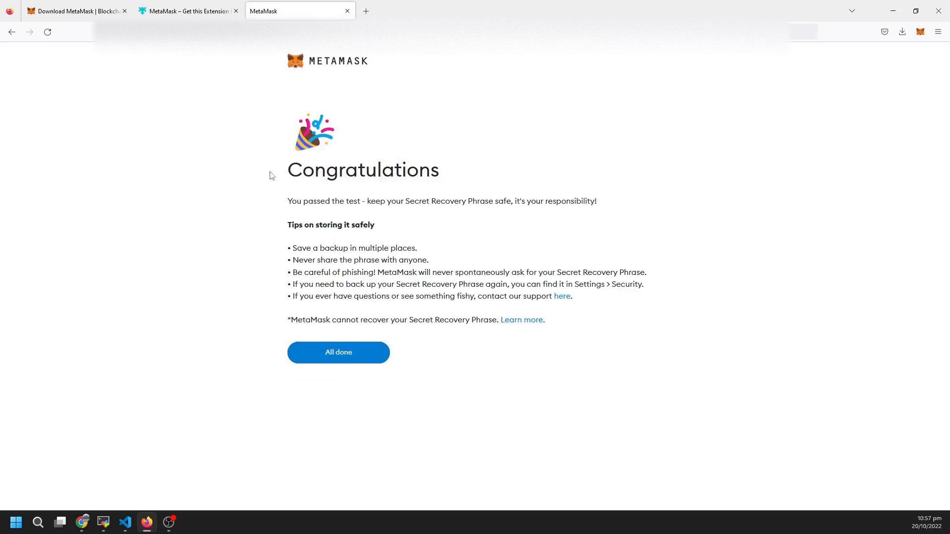
- Review the reminder about keeping the Secret Recovery Phrase safe and finish the setup to open the wallet's account page
left_click_drag(271, 175, 562, 286)
left_click(396, 196)
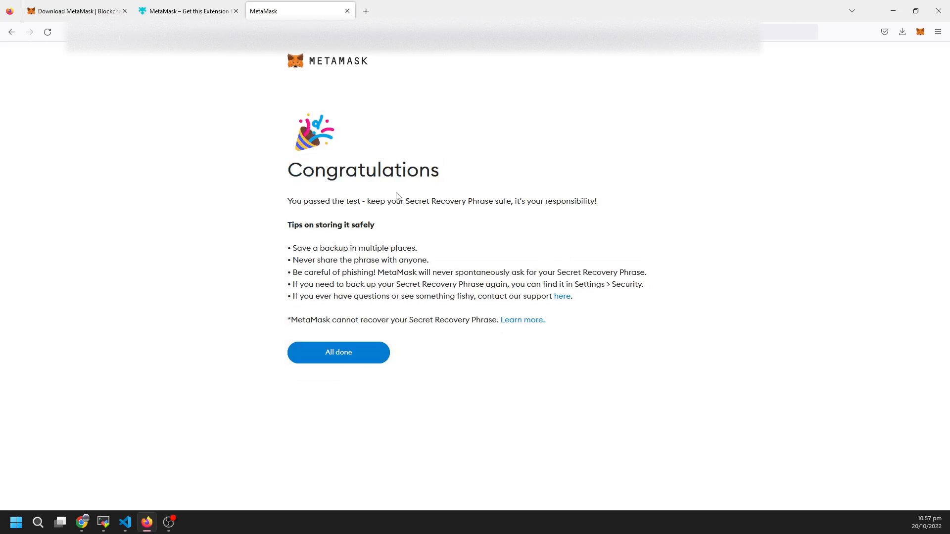
left_click_drag(362, 201, 614, 207)
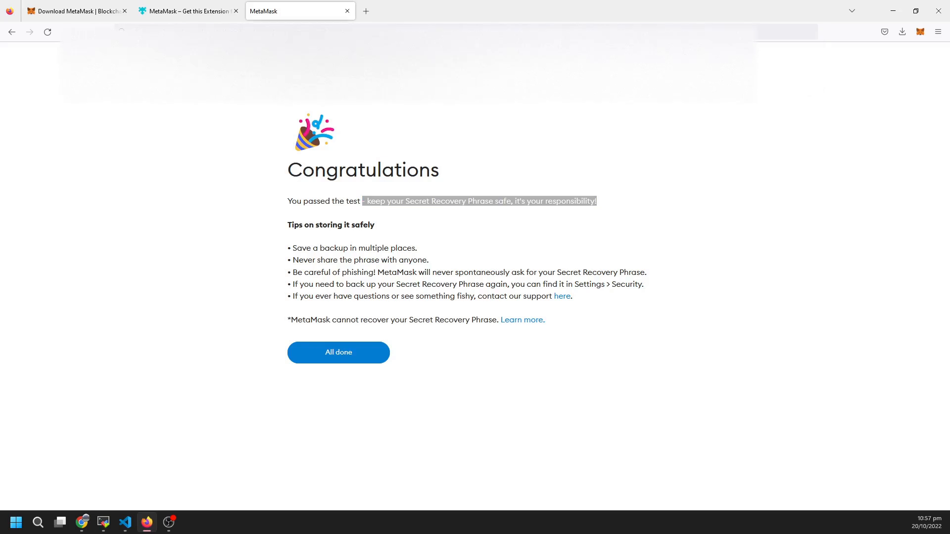
left_click(232, 221)
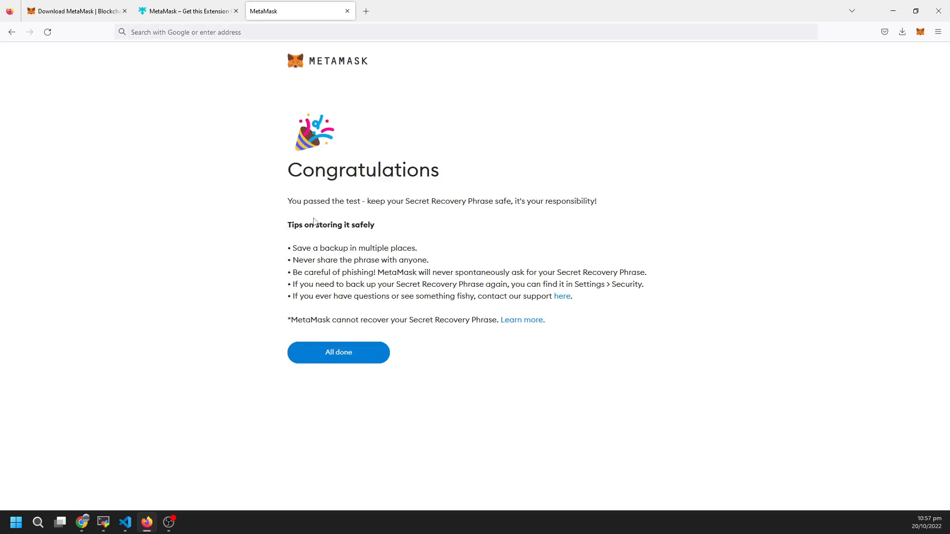
left_click(349, 354)
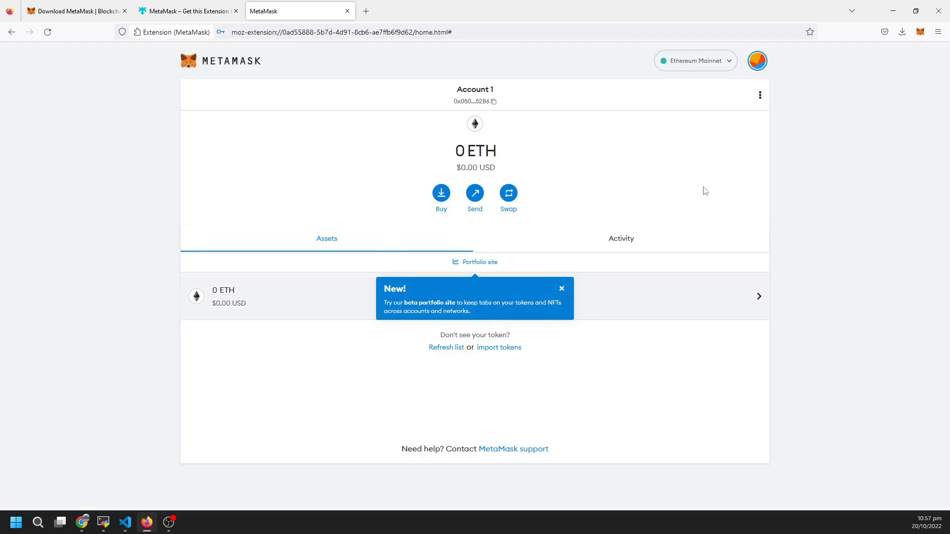